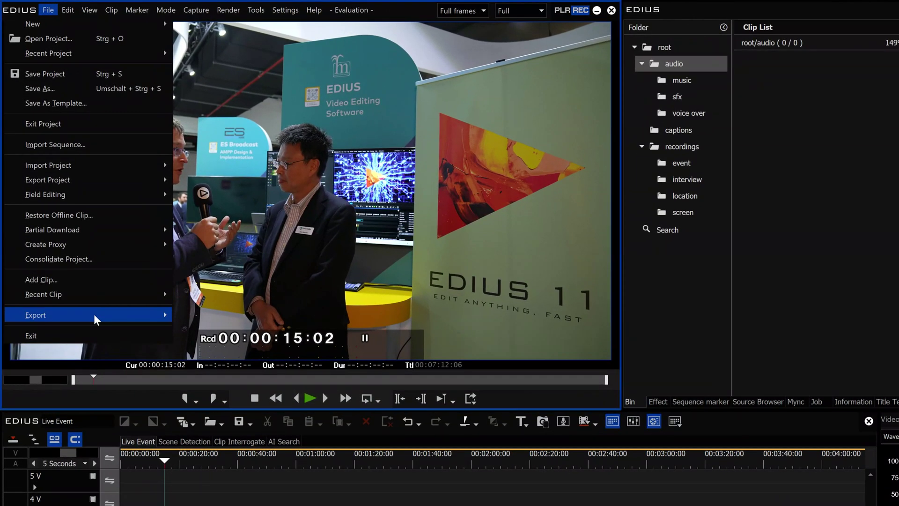
Step: Export the sequence audio from EDIUS as a Sony Wave64 file via Print to File
left_click(209, 316)
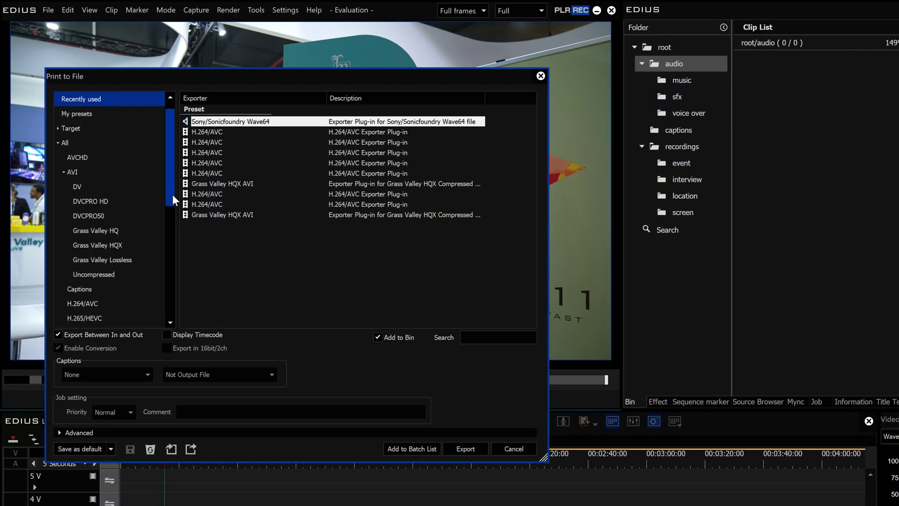
left_click_drag(170, 200, 170, 312)
left_click(110, 308)
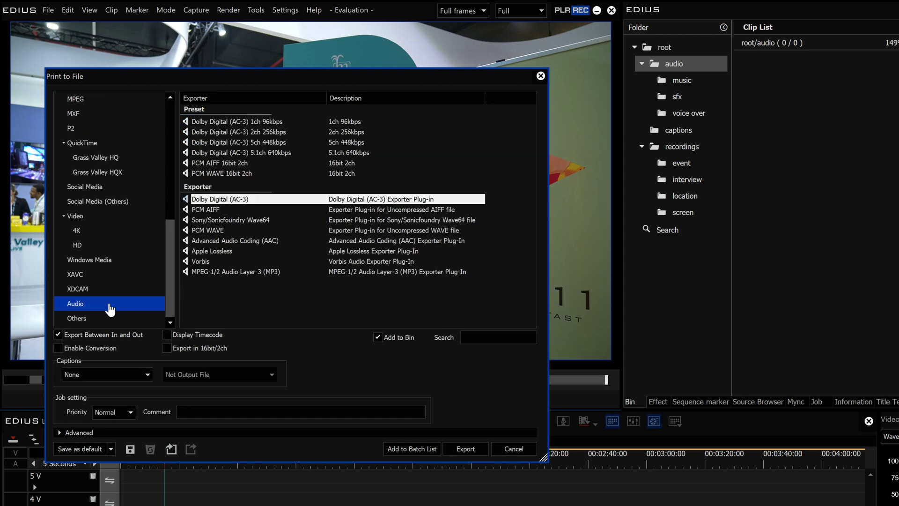
left_click(243, 221)
left_click(457, 455)
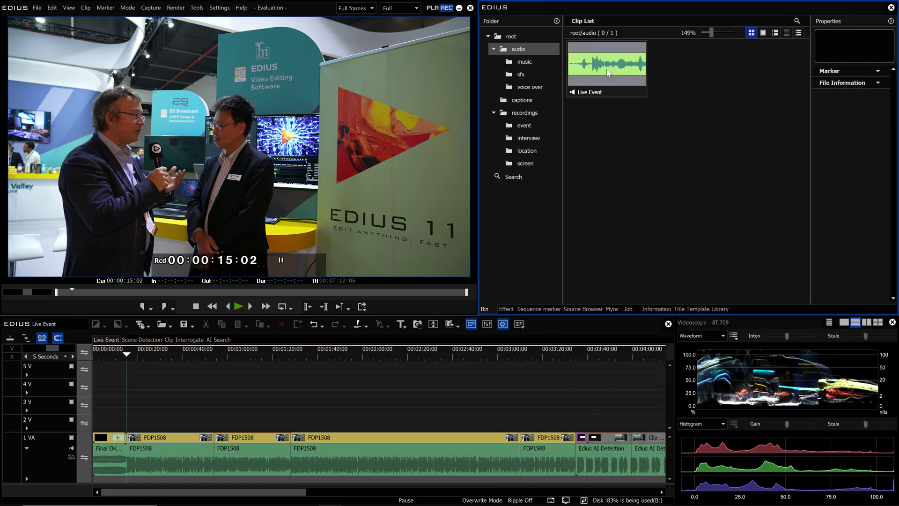
Step: Open the exported Live Event clip from the bin in Acoustica
left_click(606, 68)
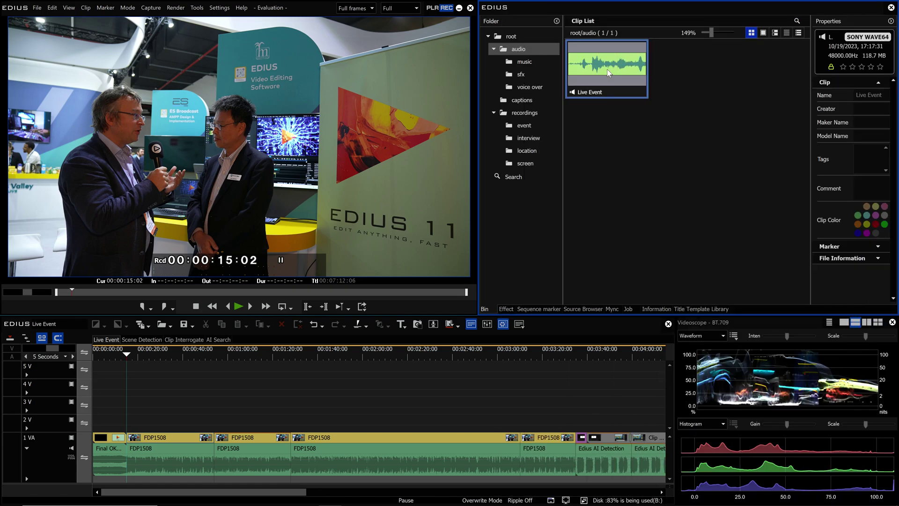
right_click(608, 69)
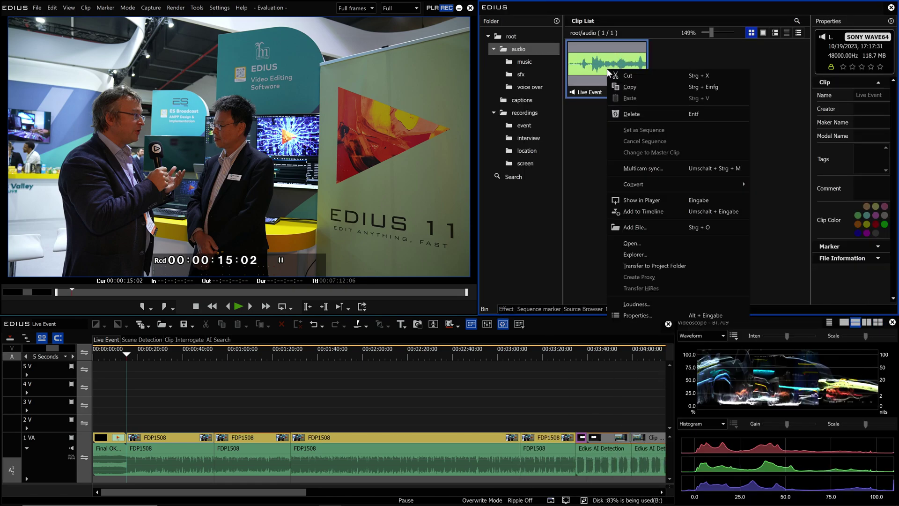
left_click(666, 248)
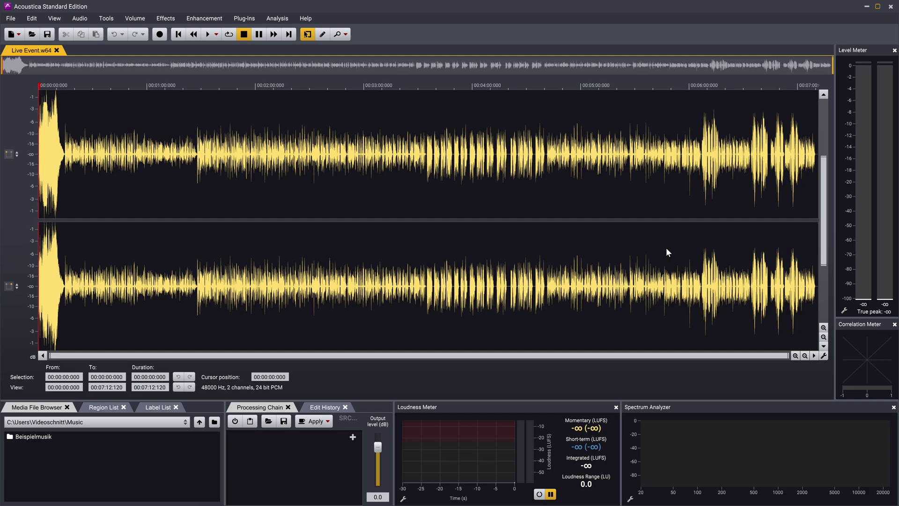
Step: Run Add Captions Automatically on the Live Event audio with English as the language
left_click(278, 18)
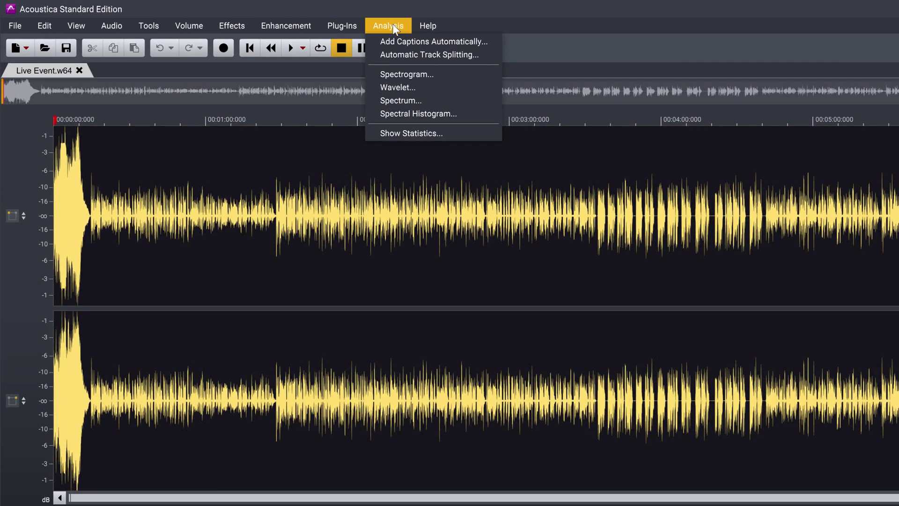
left_click(413, 43)
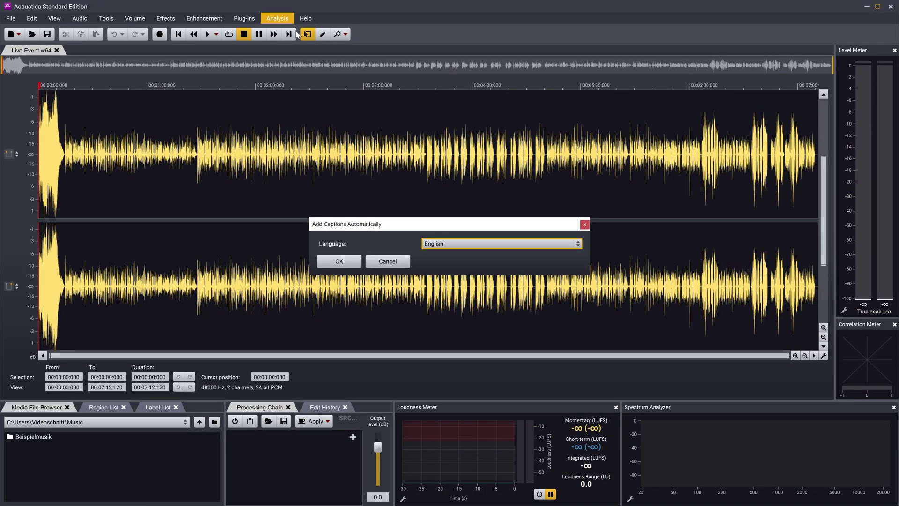
left_click(577, 244)
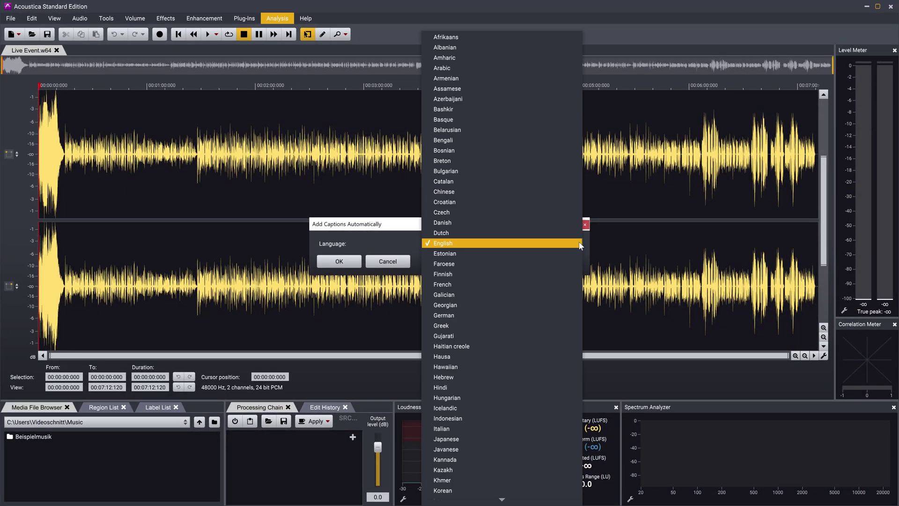
left_click(534, 243)
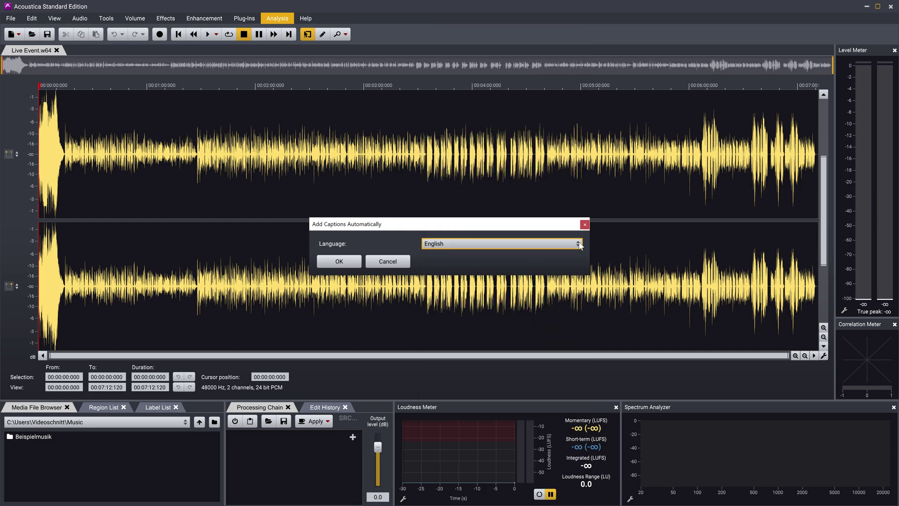
left_click(342, 263)
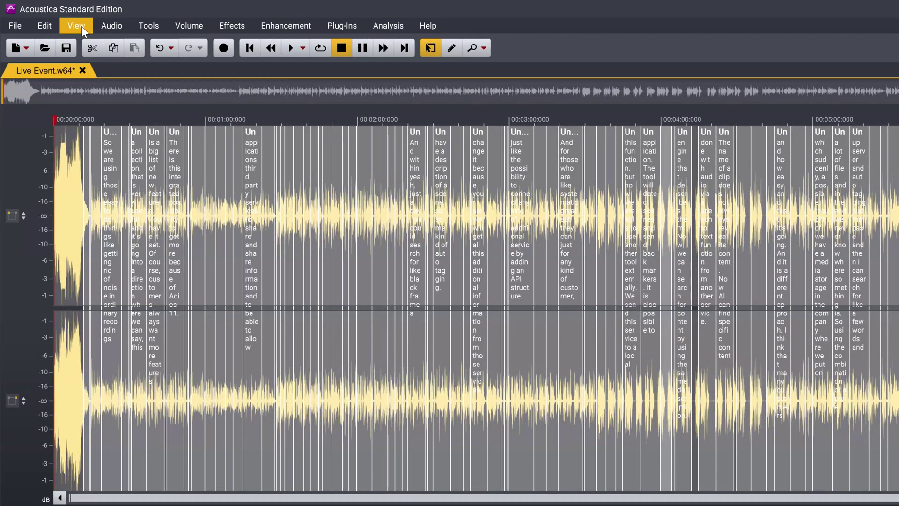
Step: Export the captions from the Caption Editor as SubRip file Captions.srt
left_click(59, 18)
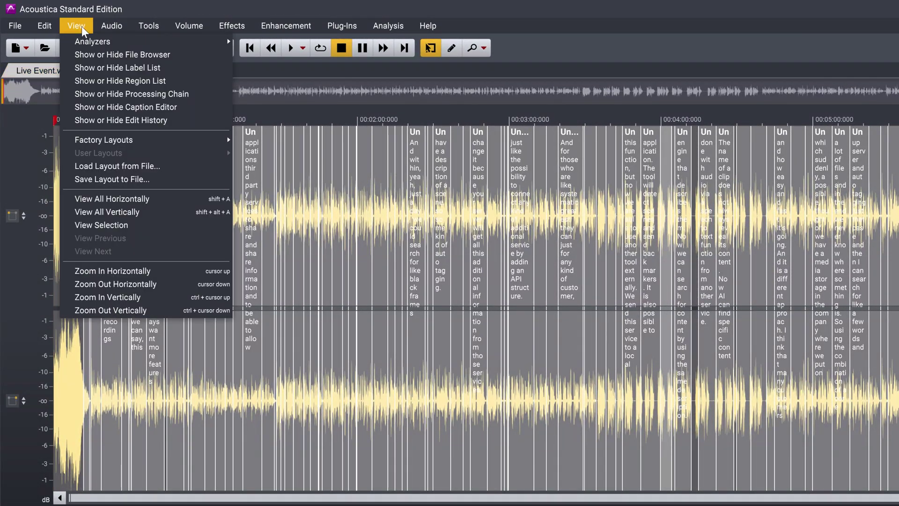
left_click(137, 107)
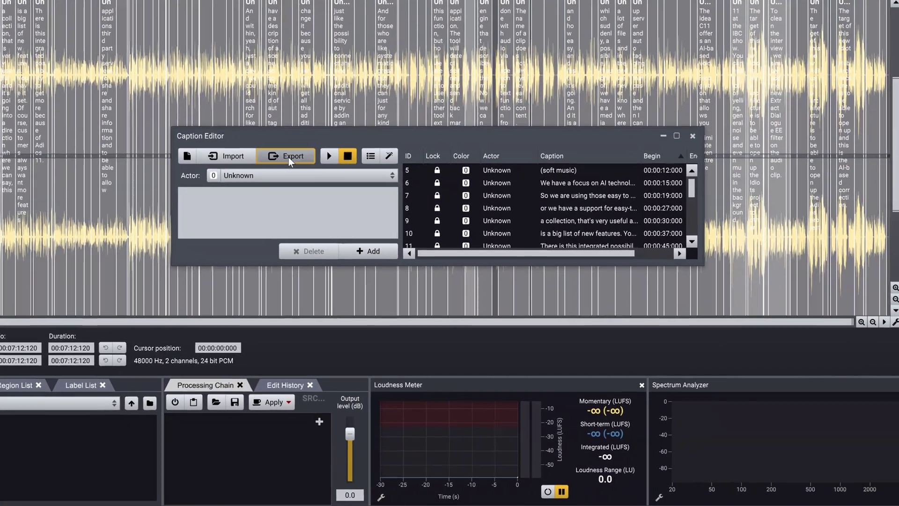
left_click(336, 208)
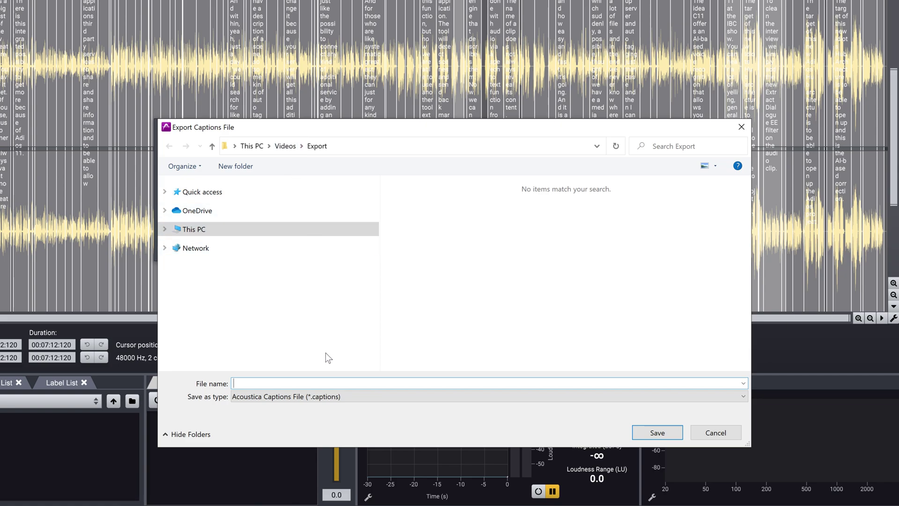
left_click(339, 399)
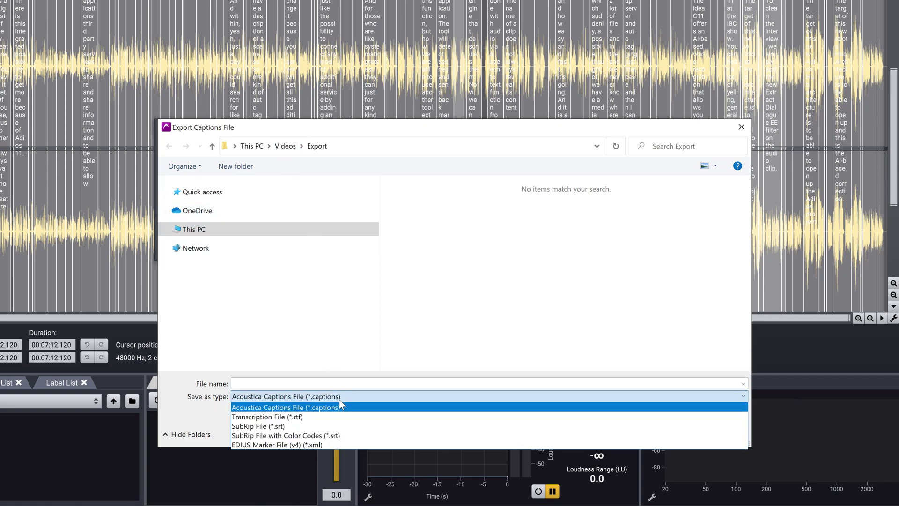
left_click(339, 425)
type("Captions")
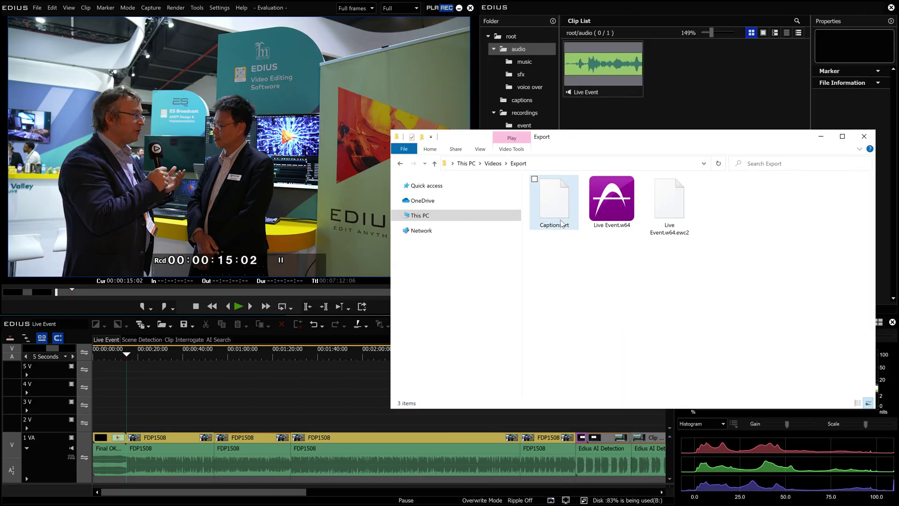
Step: Place Captions.srt on track 4 V and replace every 'adios' with 'EDIUS' in the Subtitle Editor
mouse_move(554, 203)
left_mouse_down()
mouse_move(101, 392)
mouse_move(643, 392)
left_mouse_up()
double_click(470, 385)
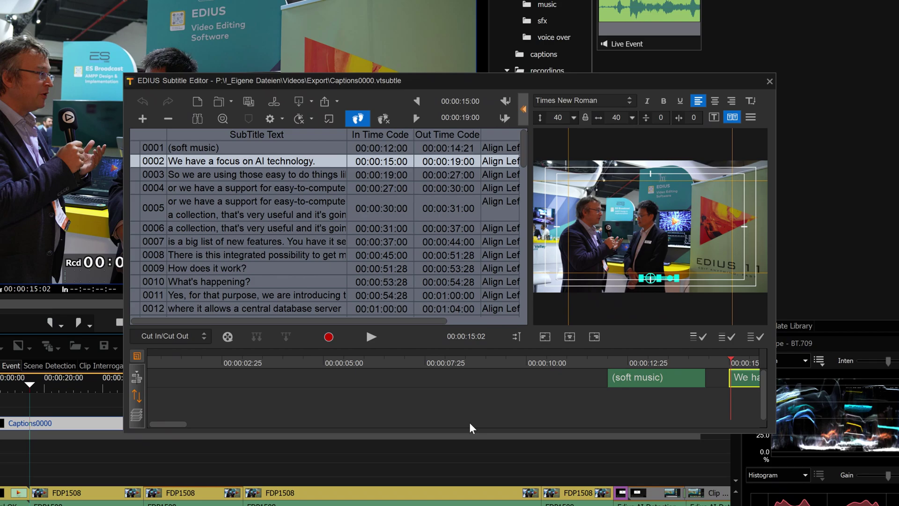
left_click(200, 123)
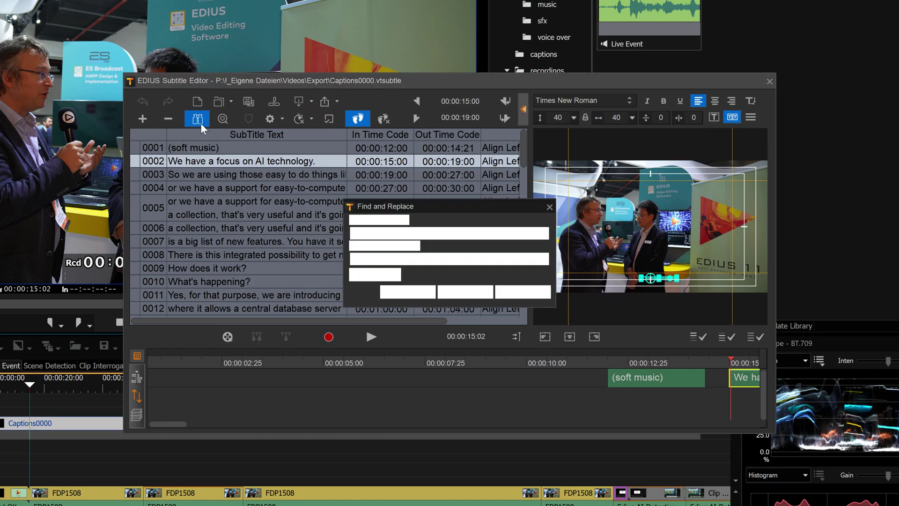
left_click(366, 232)
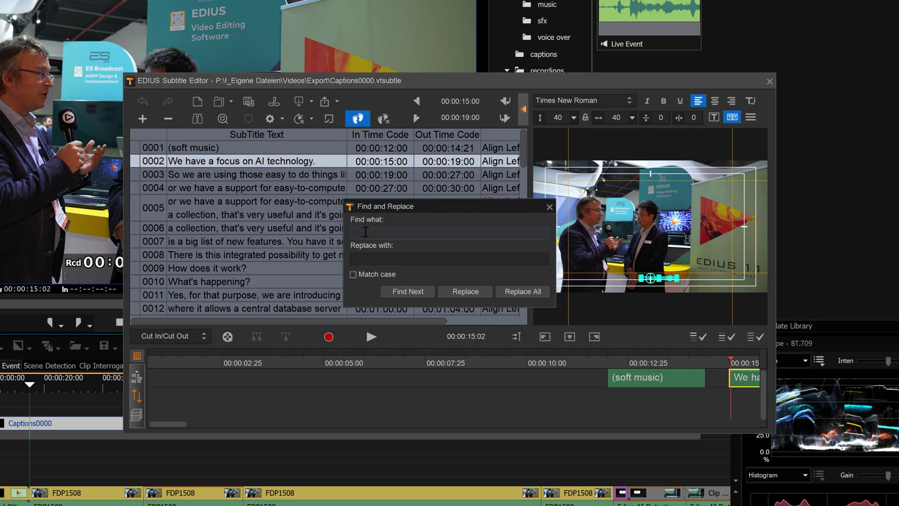
type("adios")
key("Tab")
type("EDIUS")
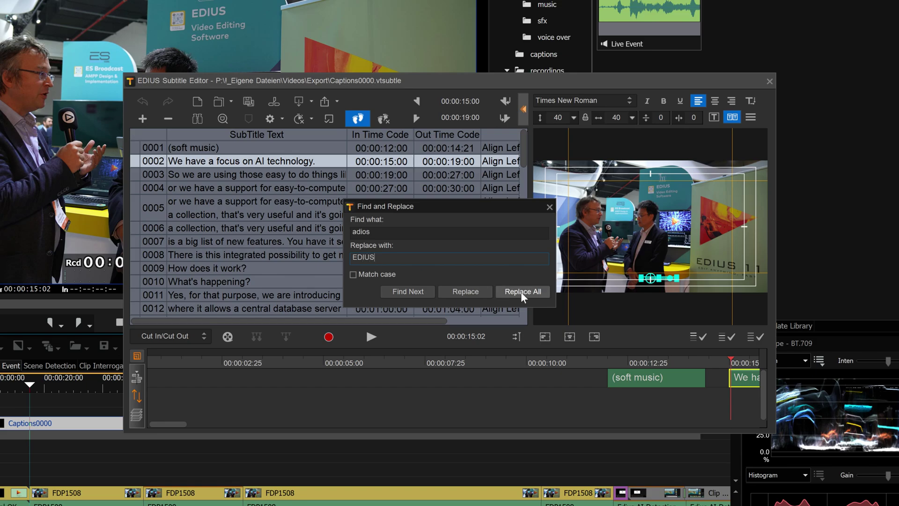
left_click(550, 207)
left_click_drag(349, 134, 444, 134)
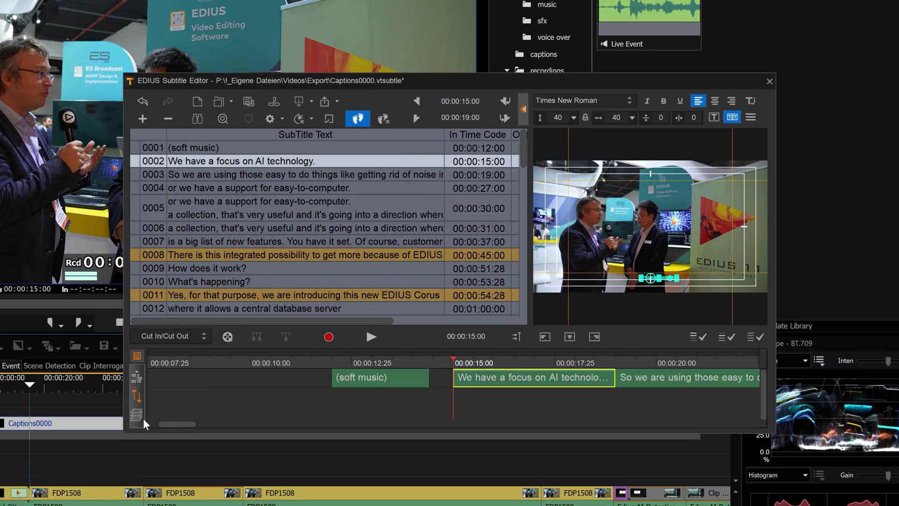
Step: Apply SubTitle preset style 002 to the captions from the style map
left_click(139, 419)
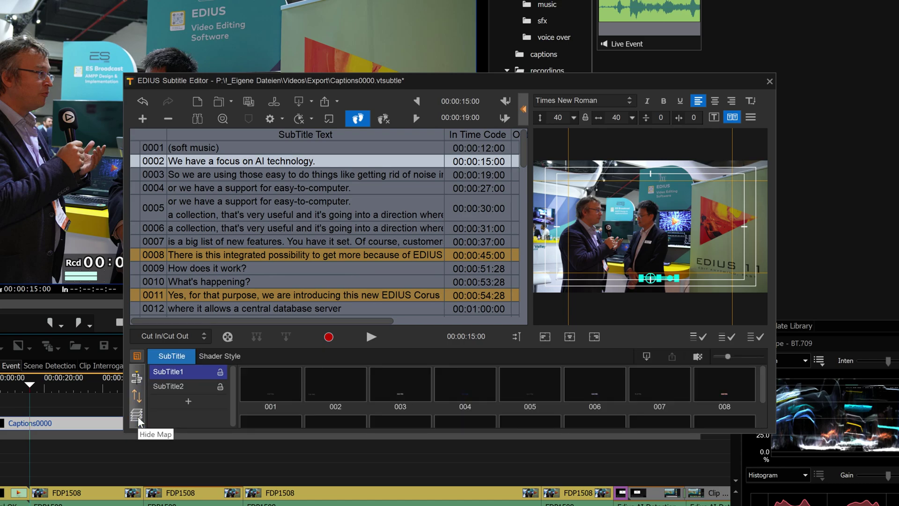
left_click(345, 385)
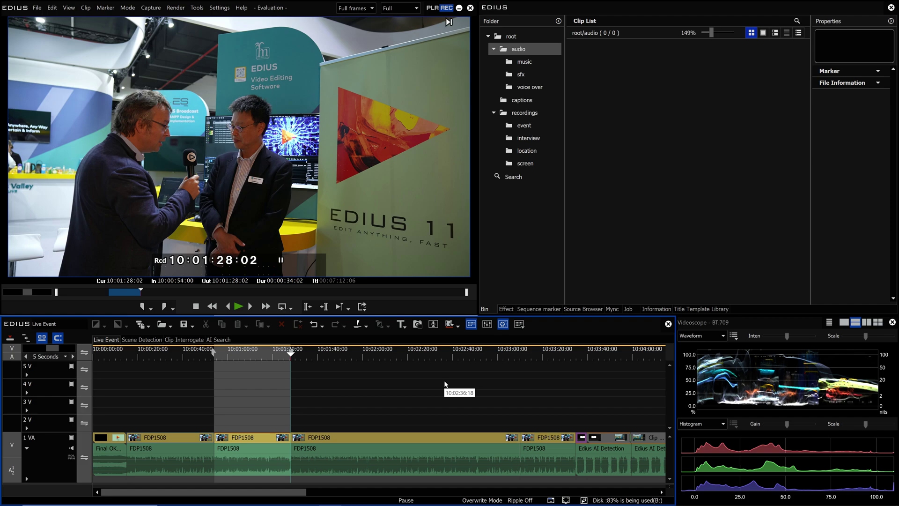
Step: Export the In–Out audio range as Wave64 and open the clip in Acoustica
left_click(37, 7)
mouse_move(67, 242)
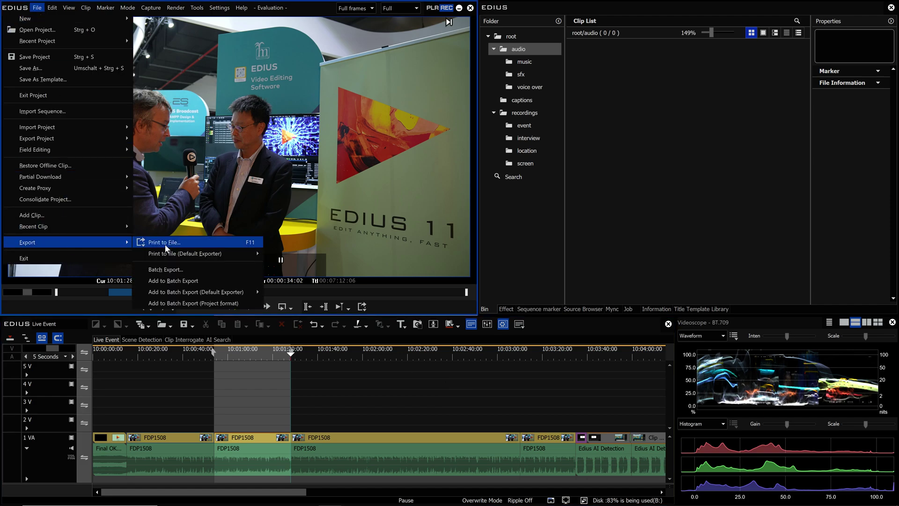
left_click(165, 244)
left_click_drag(128, 159, 138, 255)
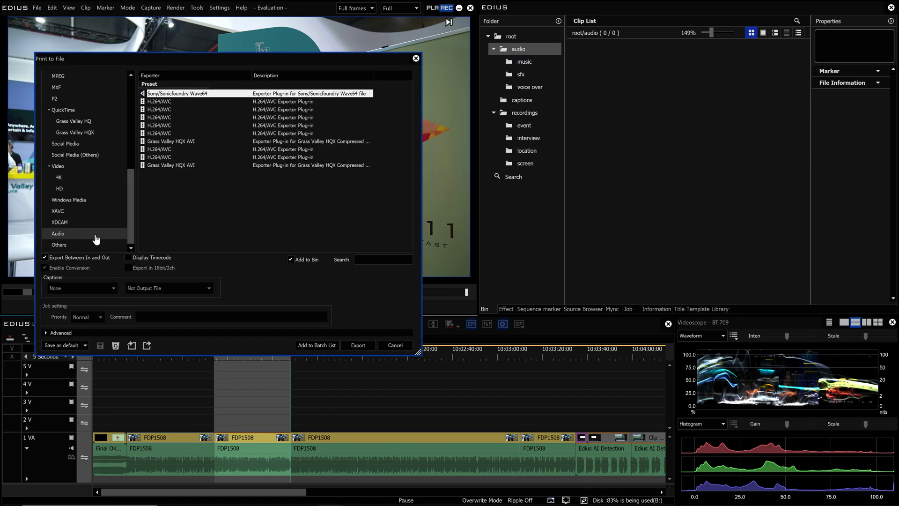
left_click(95, 233)
left_click(191, 170)
left_click(357, 345)
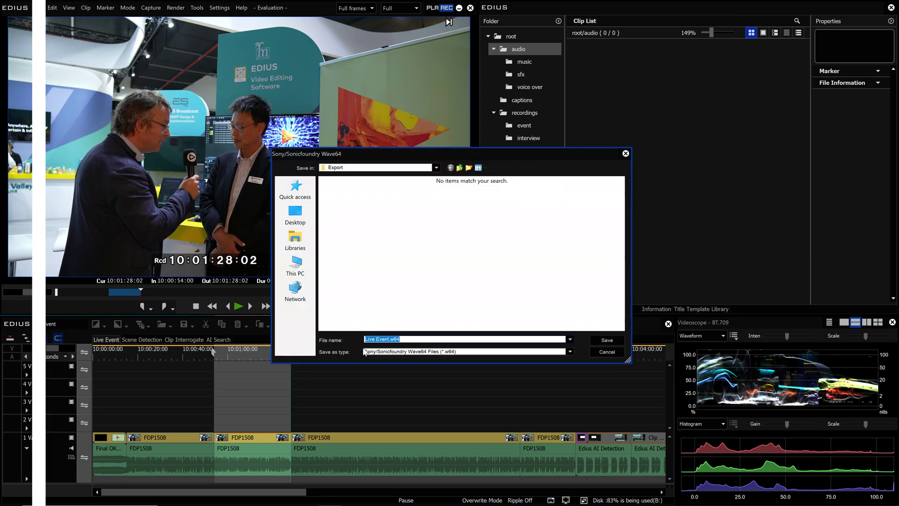
left_click(607, 340)
right_click(607, 77)
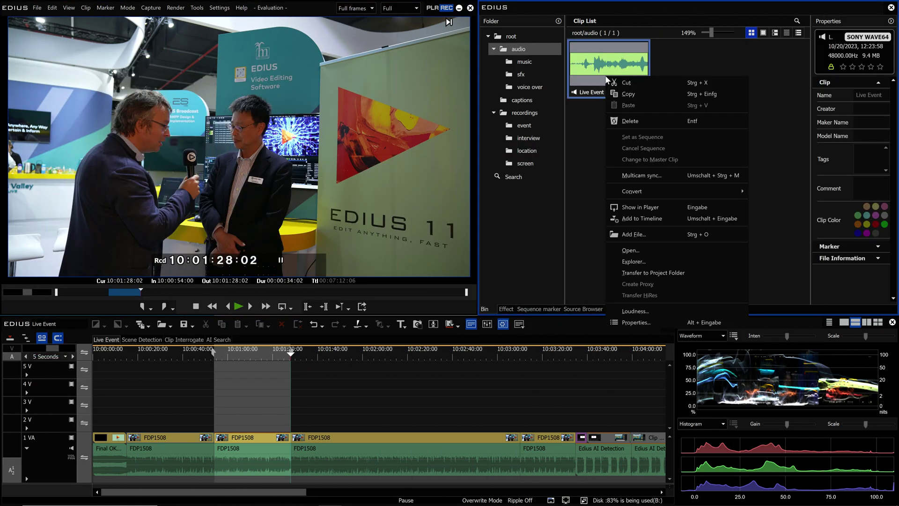
left_click(644, 251)
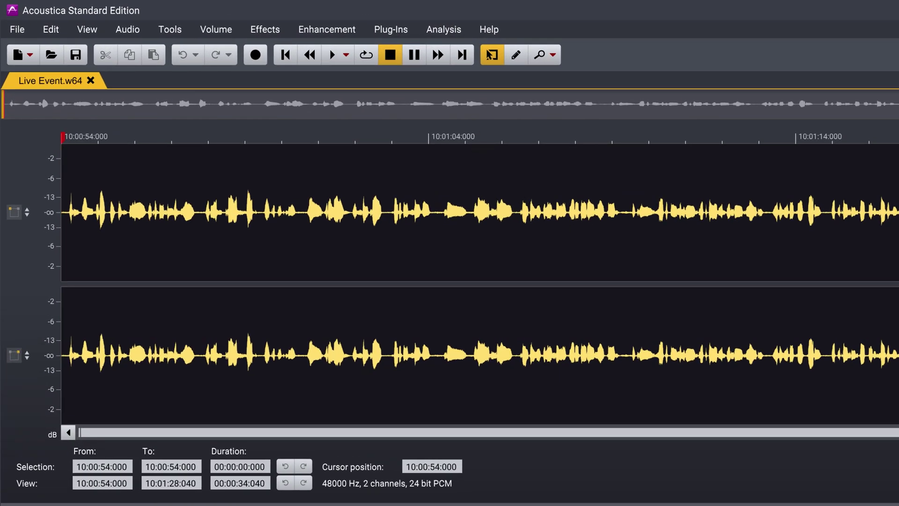
Step: Auto-transcribe the 34-second clip into English captions
left_click(443, 29)
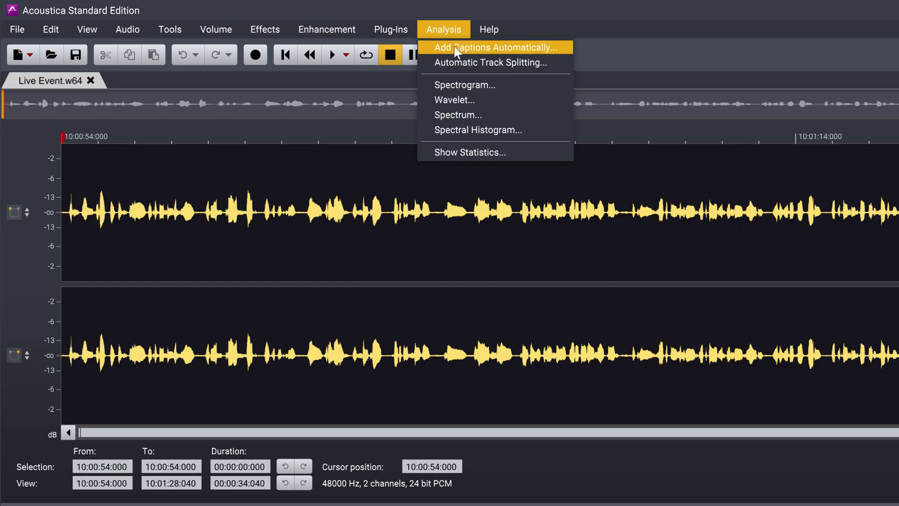
left_click(456, 49)
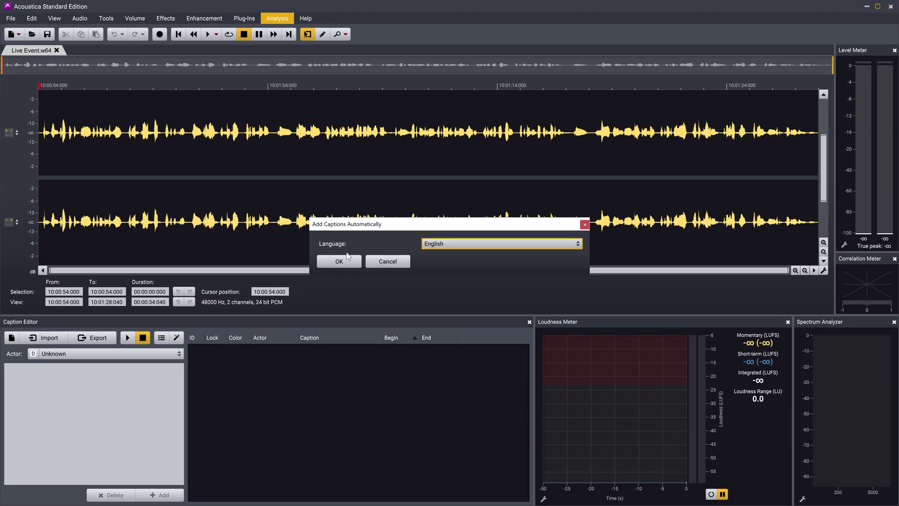
left_click(339, 261)
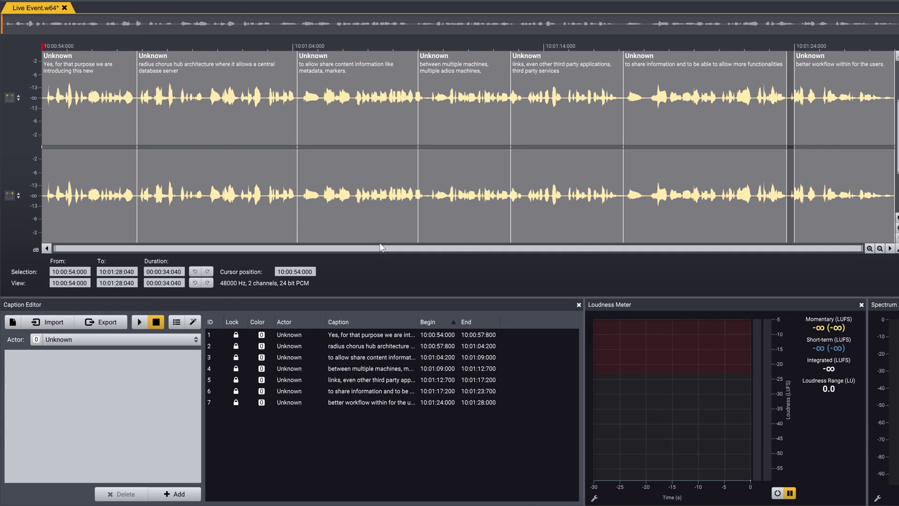
Step: Correct caption 2 to begin with 'EDIUS Chorus Hub' and apply it
left_click(456, 302)
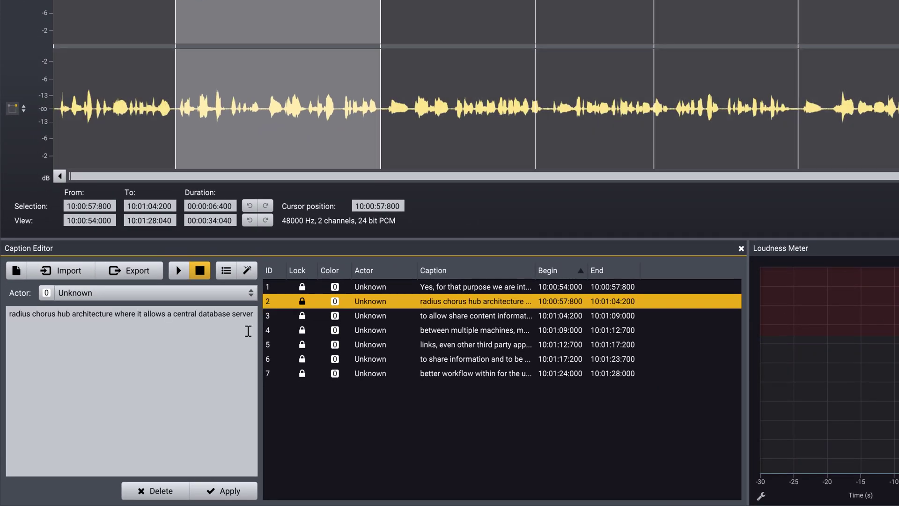
left_click_drag(29, 313, 3, 314)
type("EDIU")
key("Right")
key("Right")
key("shift+Right")
type("C")
key("Right")
key("Right")
key("Right")
key("shift+Right")
type("H")
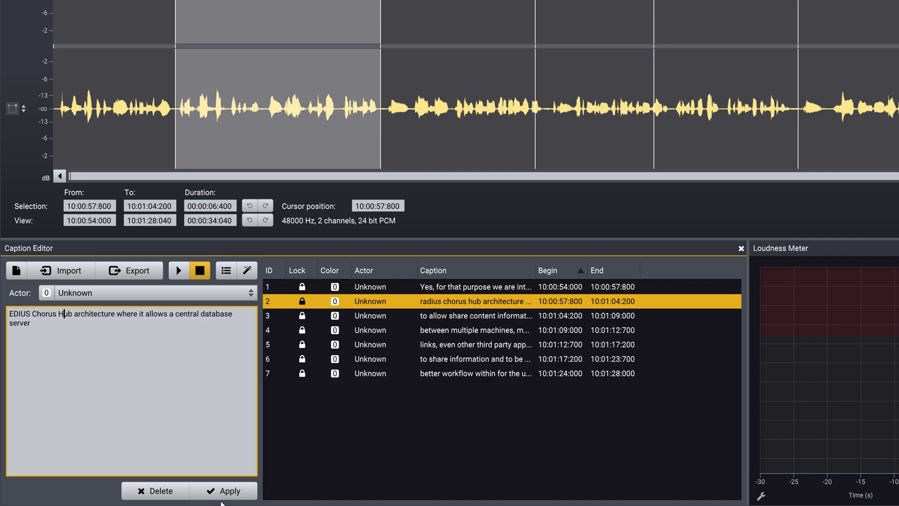
left_click(225, 492)
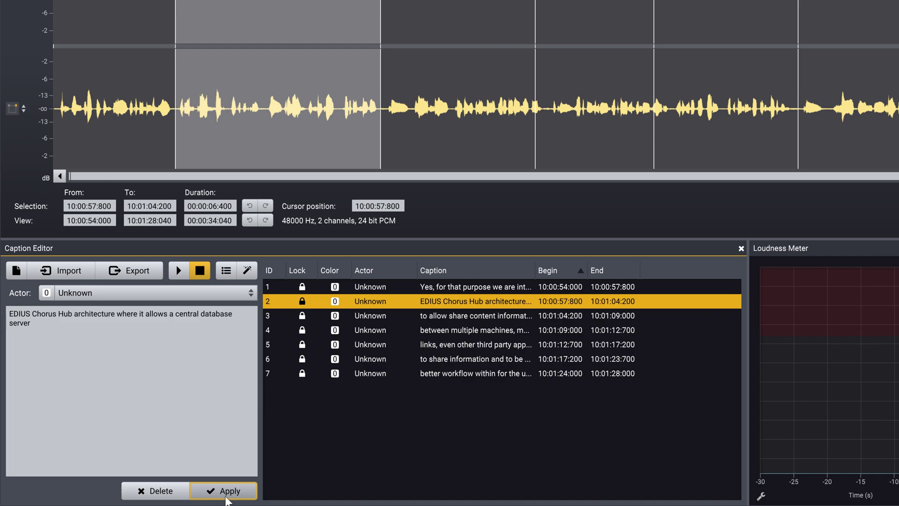
Step: Set the Actor of captions 1, 2 and 3 to Peter, Jenny and Alfredo
left_click(369, 288)
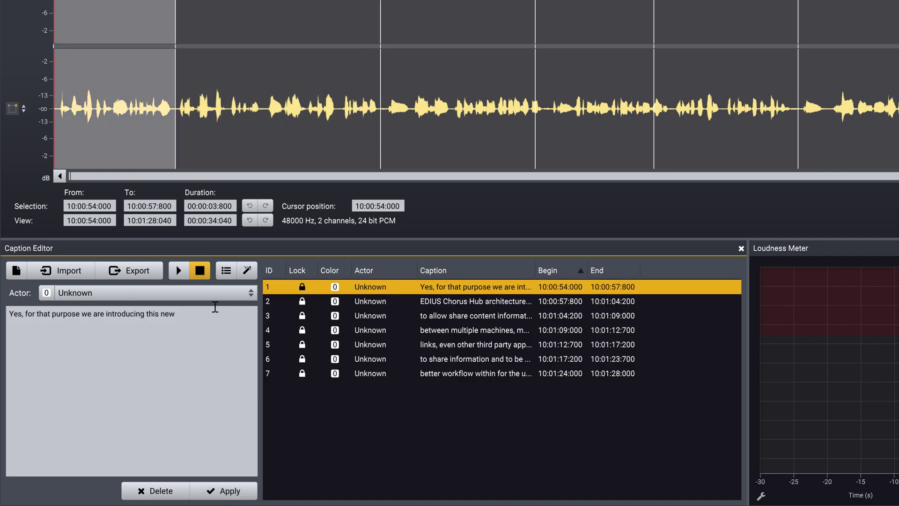
double_click(152, 295)
type("Peter")
left_click(225, 490)
left_click(383, 302)
double_click(164, 295)
type("Jenny")
left_click(225, 490)
left_click(370, 316)
double_click(179, 295)
type("Alfredo")
left_click(214, 492)
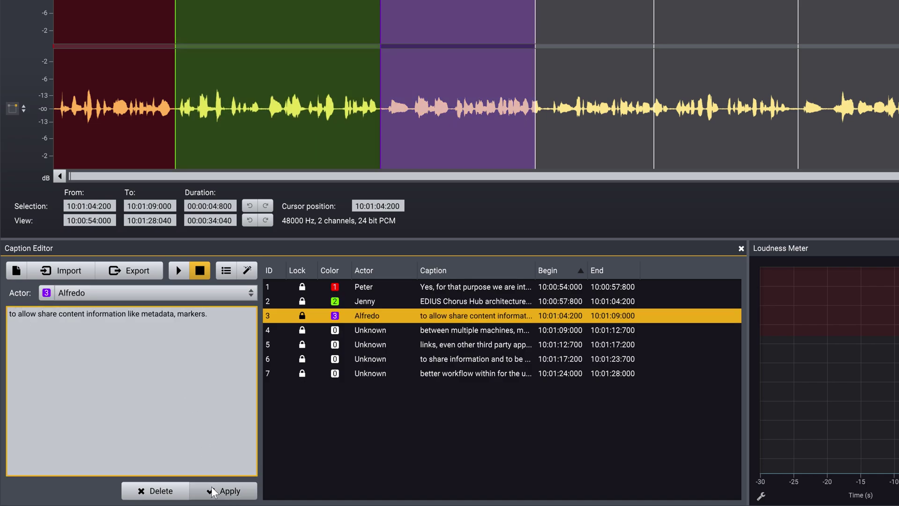
Step: Save the captions as 'Marker list.xml' in EDIUS Marker File (v4) format
left_click(132, 275)
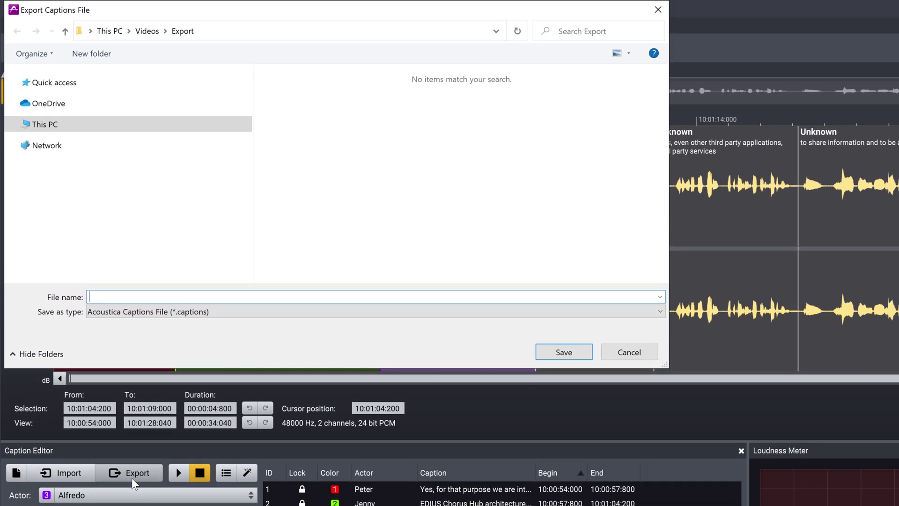
type("Marker list")
left_click(249, 313)
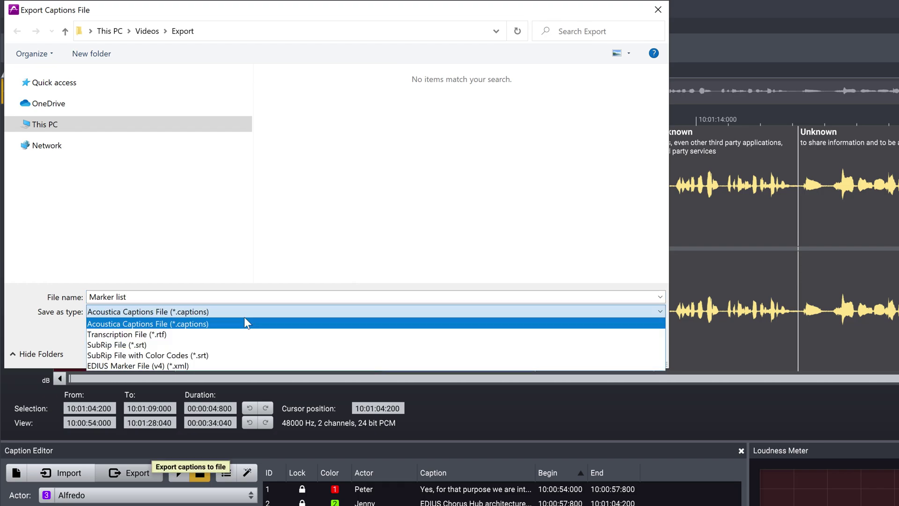
left_click(210, 367)
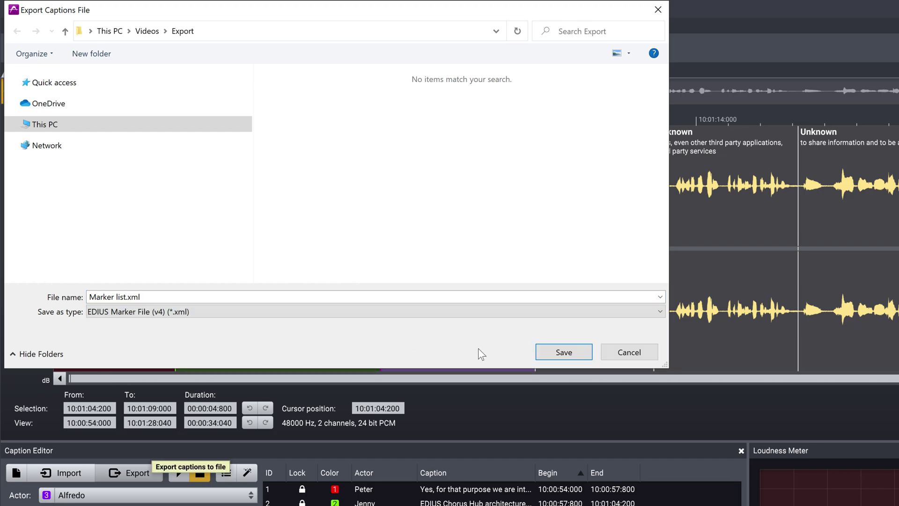
left_click(552, 355)
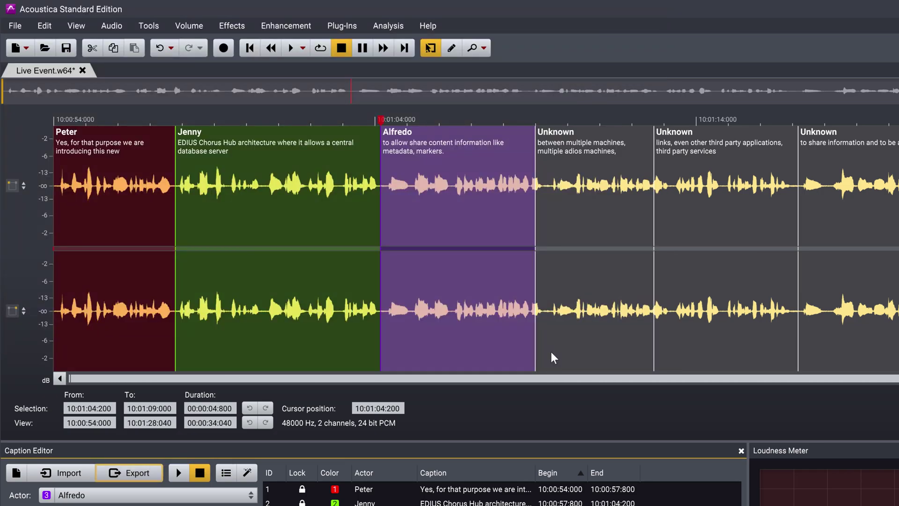
Step: Import 'Marker list.xml' into the EDIUS Sequence marker panel
left_click(613, 8)
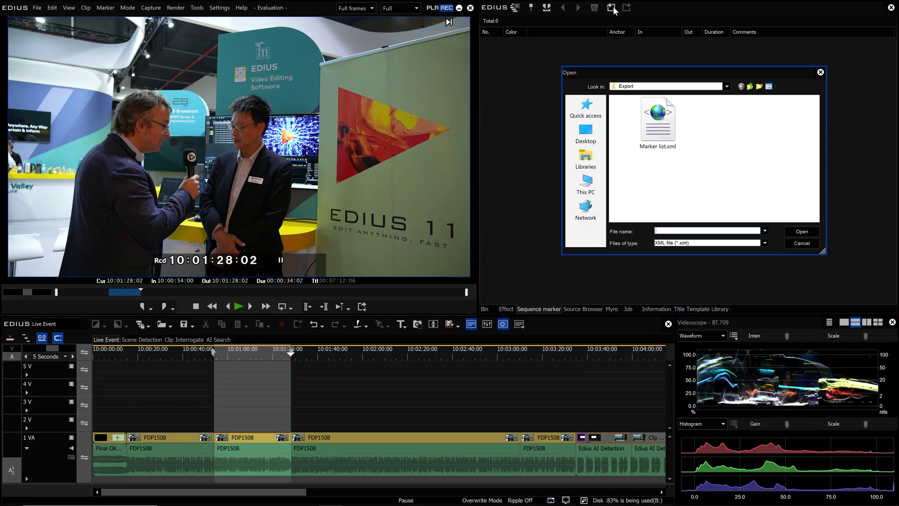
left_click(659, 138)
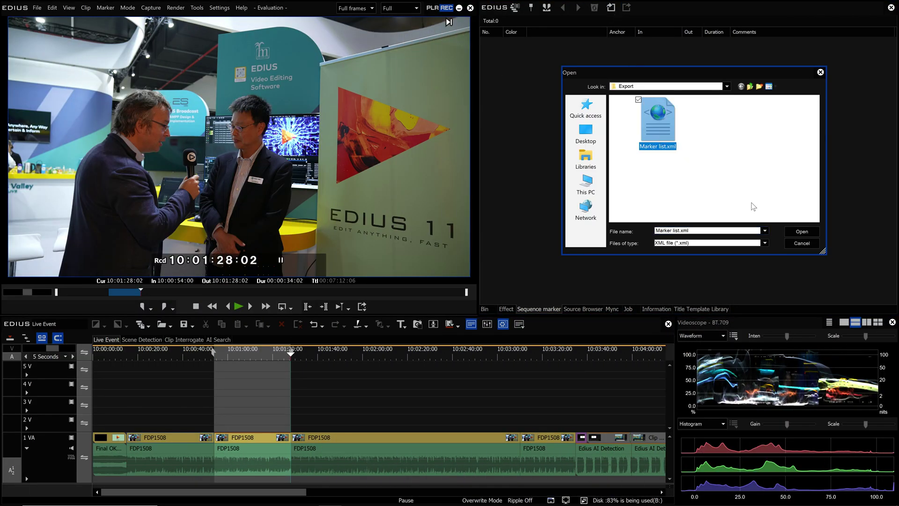
left_click(800, 231)
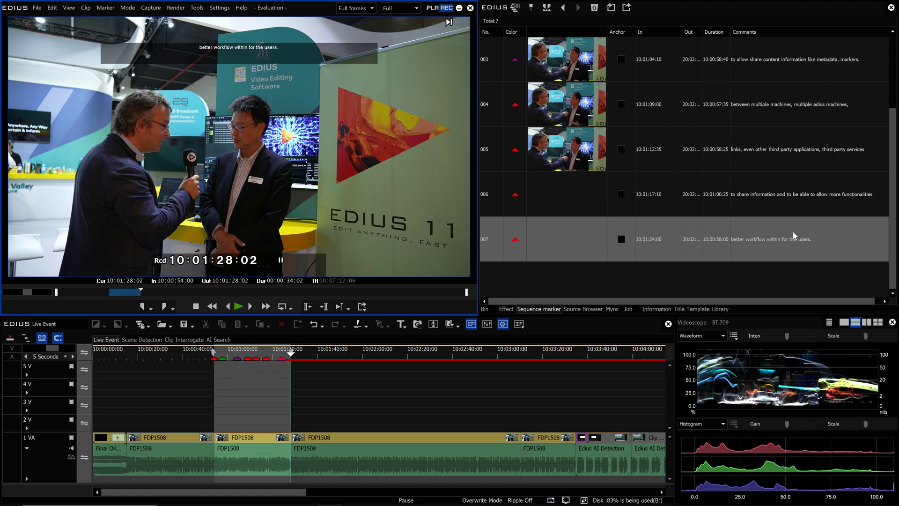
scroll(892, 214, "up", 2)
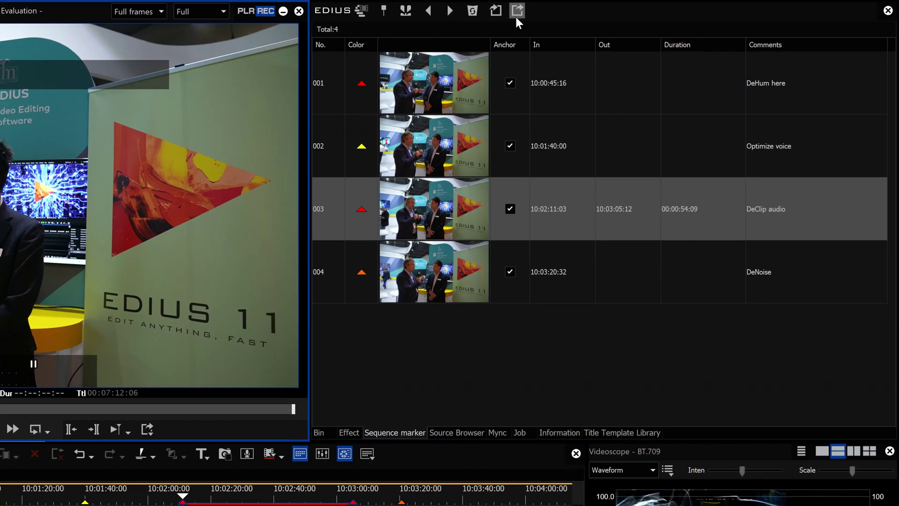
Step: Export the four EDIUS markers as 'Marker list for Acoustica' XML with millisecond (m.sec) times
left_click(625, 12)
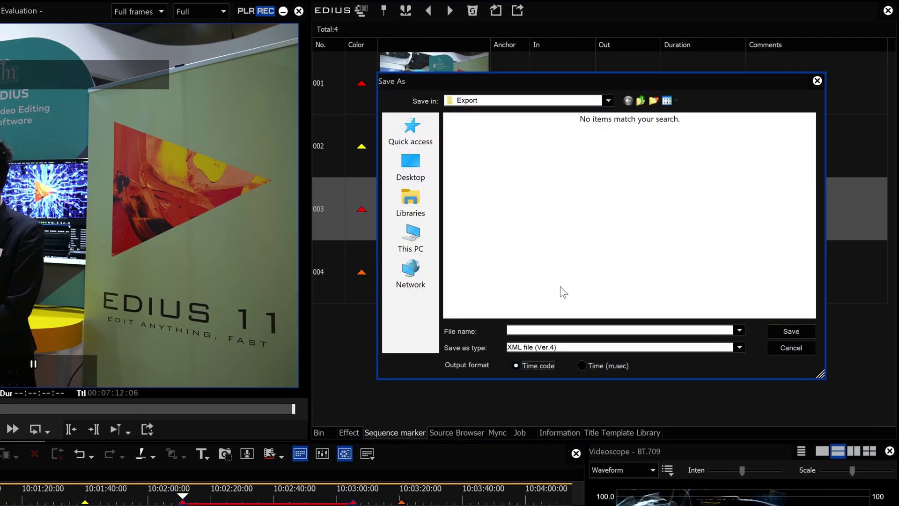
left_click(546, 329)
type("Marker list for Acoustica")
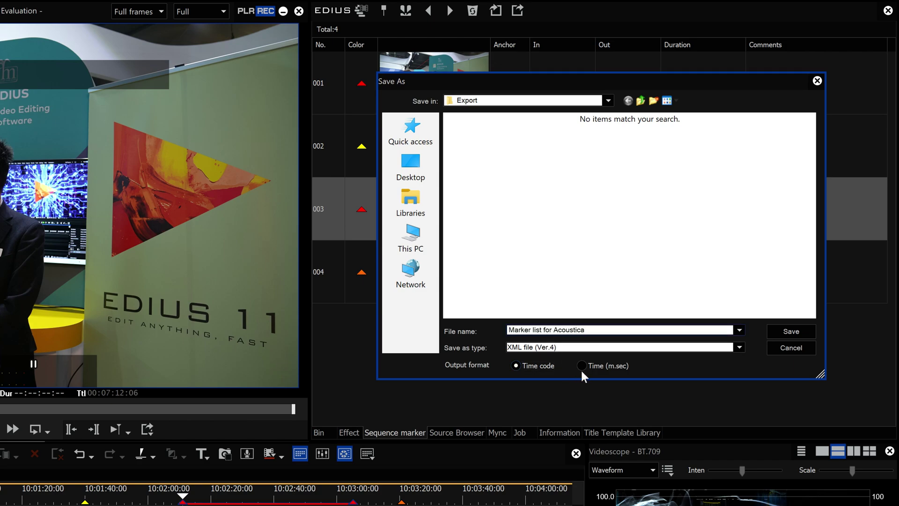
left_click(582, 366)
Step: Save the marker list and import 'Marker list for Acoustica.xml' into Acoustica's Label List
left_click(798, 331)
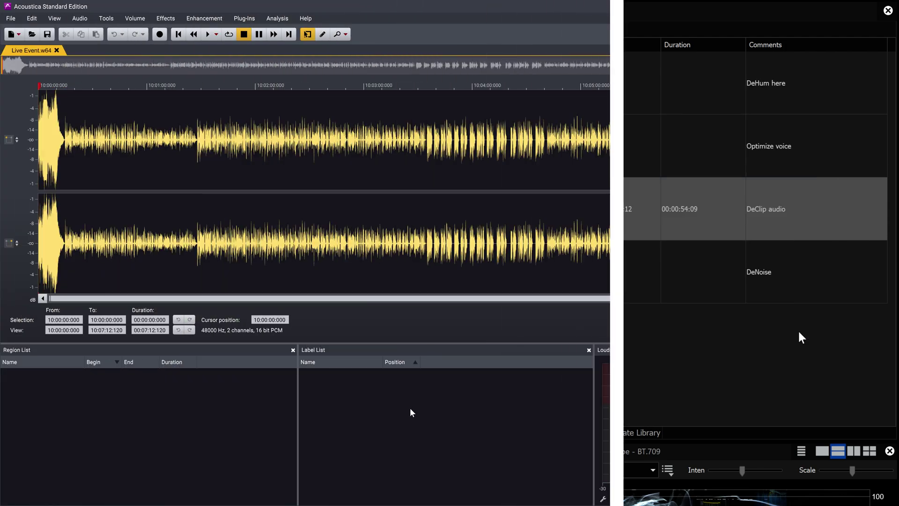
right_click(389, 409)
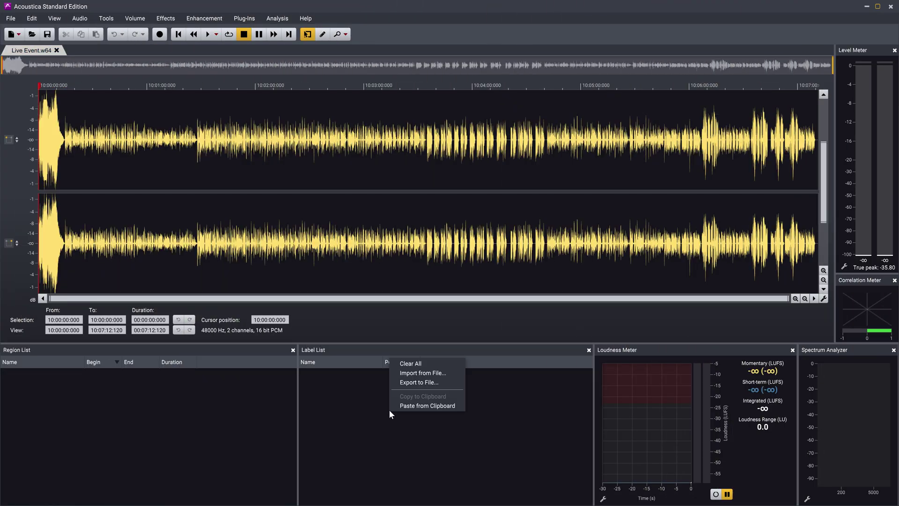
left_click(411, 373)
left_click(351, 169)
left_click(453, 297)
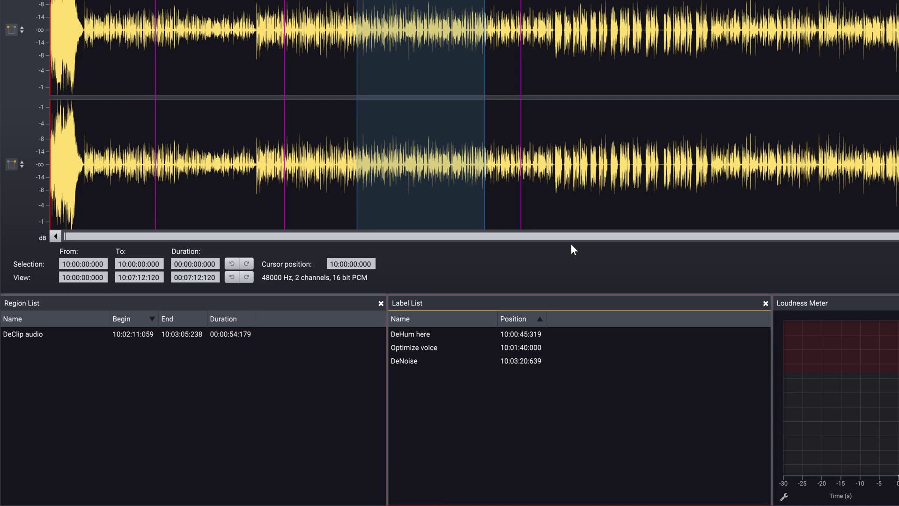
Step: Check the imported DeHum here and other labels, then select the DeClip audio region
left_click(430, 336)
left_click(421, 346)
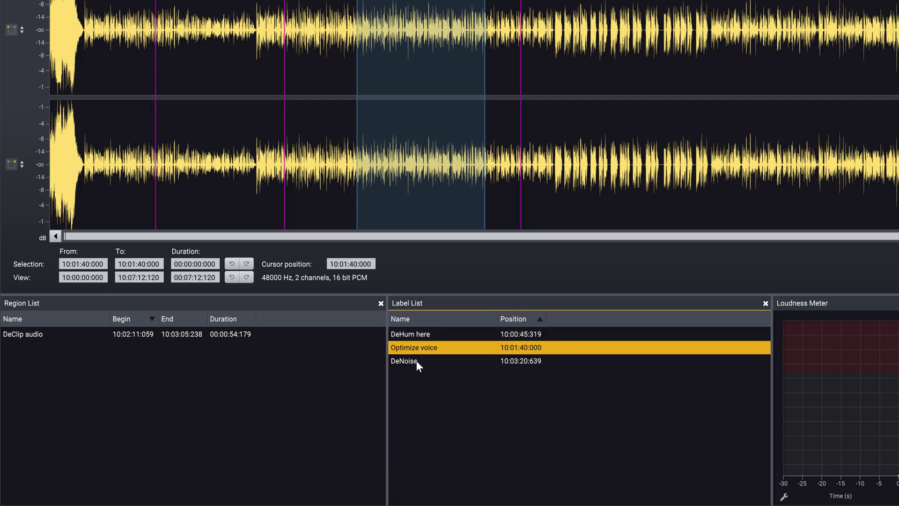
left_click(38, 336)
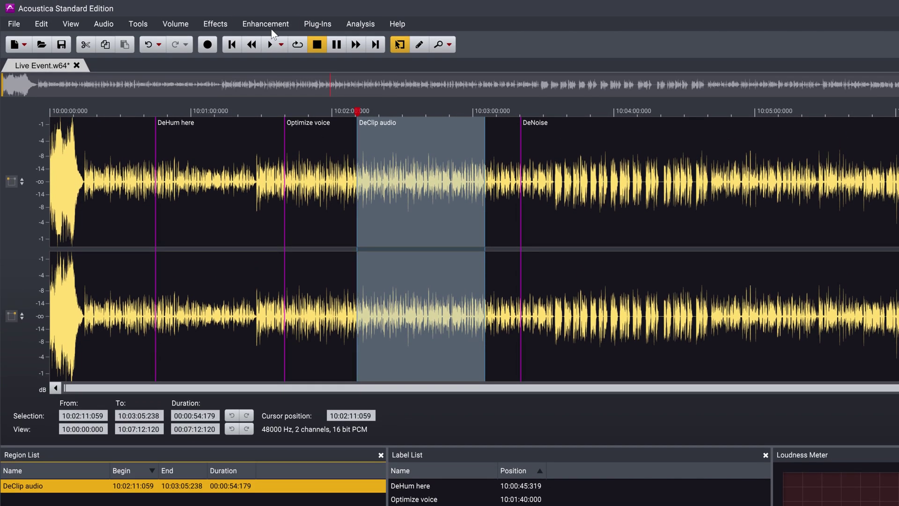
Step: Open Enhancement > DeClip for the selected DeClip audio region
left_click(271, 26)
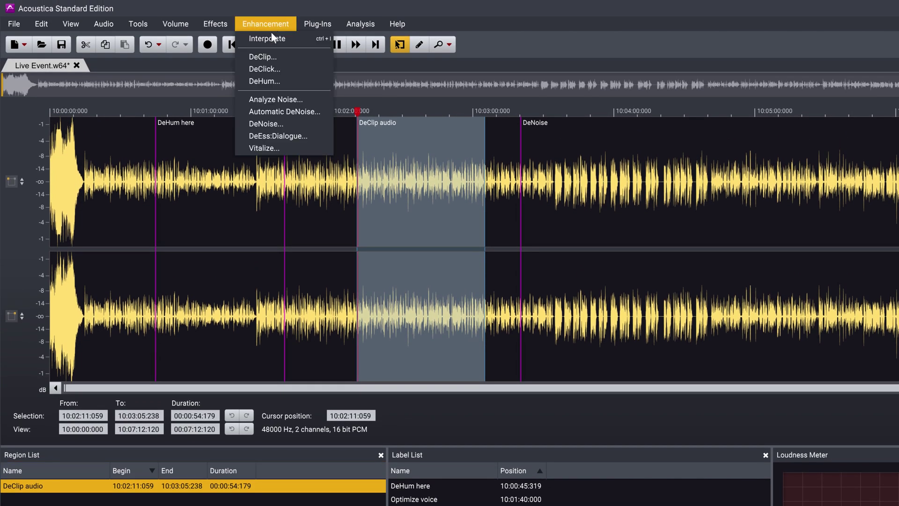
left_click(278, 58)
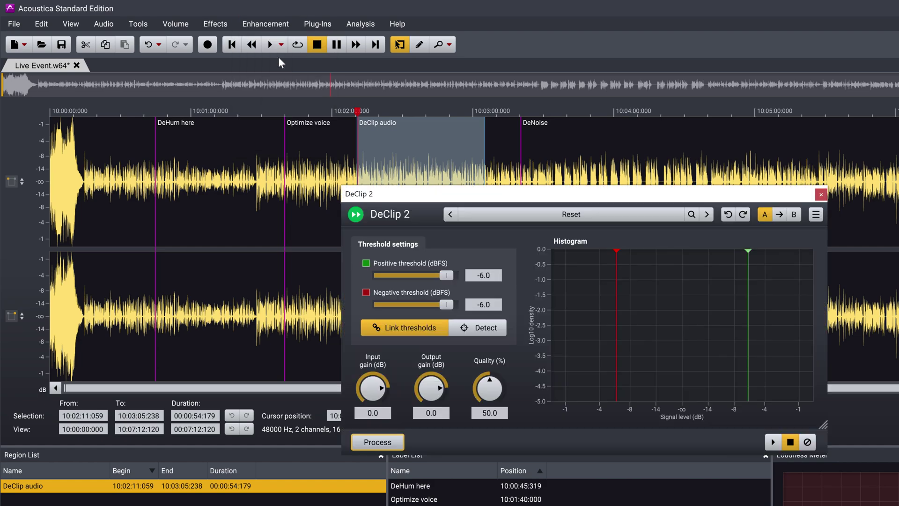